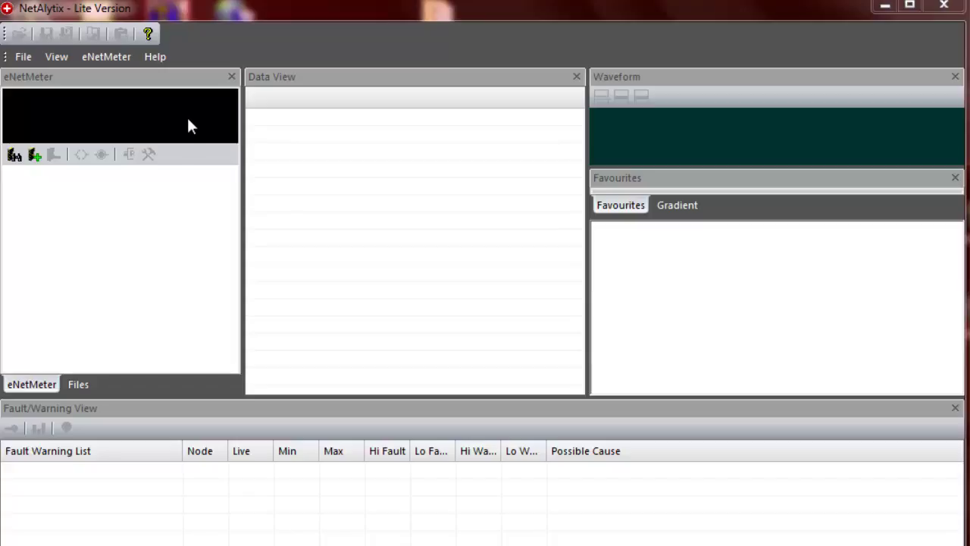
# - Search the 192.168.1.100 adapter and open the eNetMeter found at 192.168.1.200
pyautogui.click(14, 159)
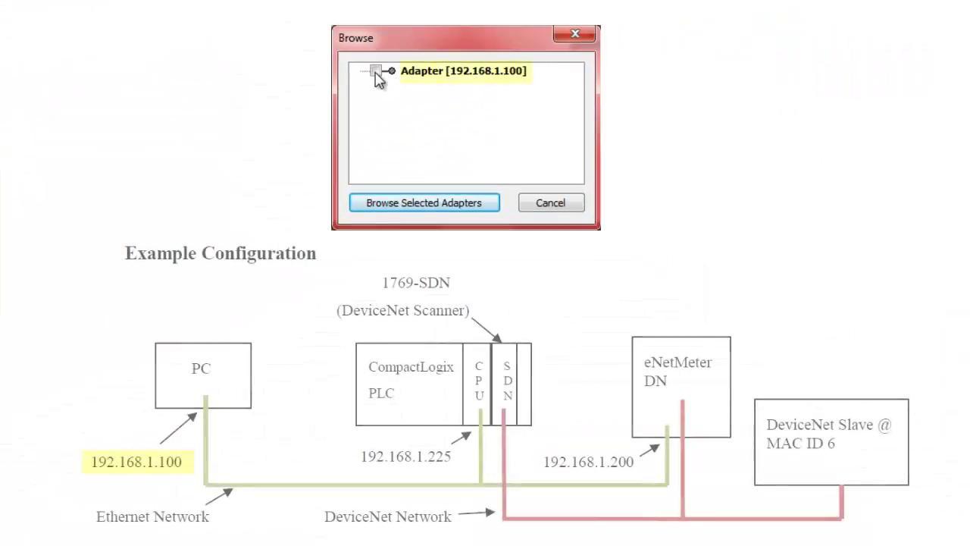
pyautogui.click(375, 71)
pyautogui.click(439, 203)
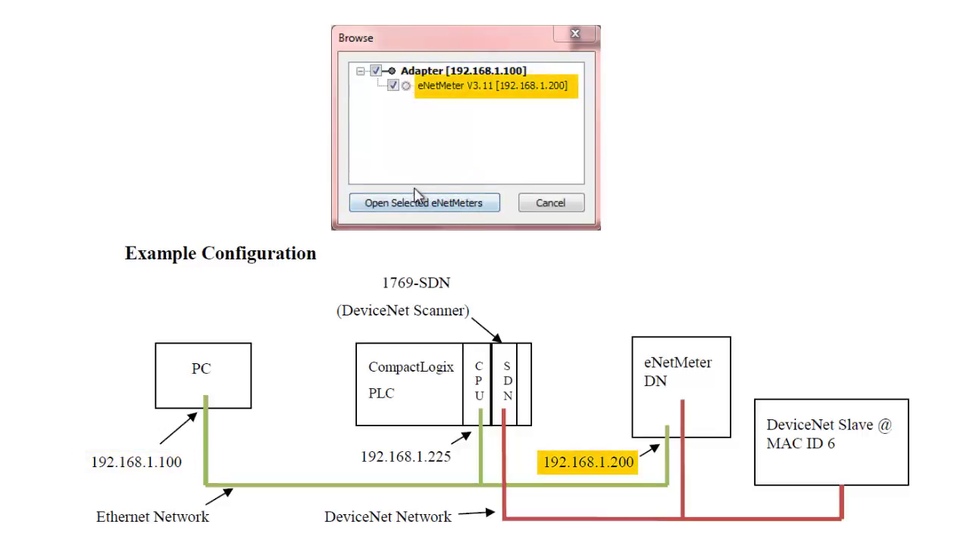
pyautogui.click(419, 200)
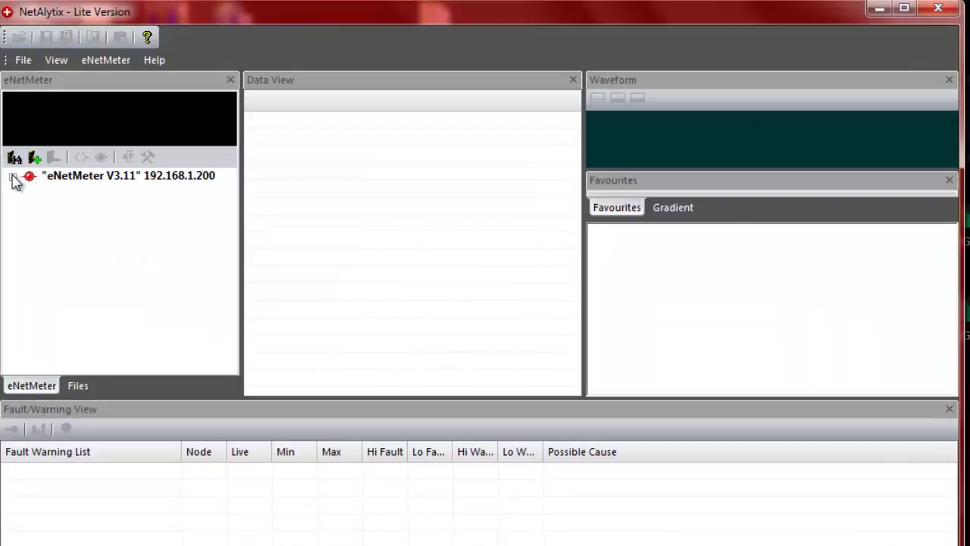
# - Expand the eNetMeter and its Node Data branch, and review the eNetMeter menu commands
pyautogui.click(13, 177)
pyautogui.click(29, 224)
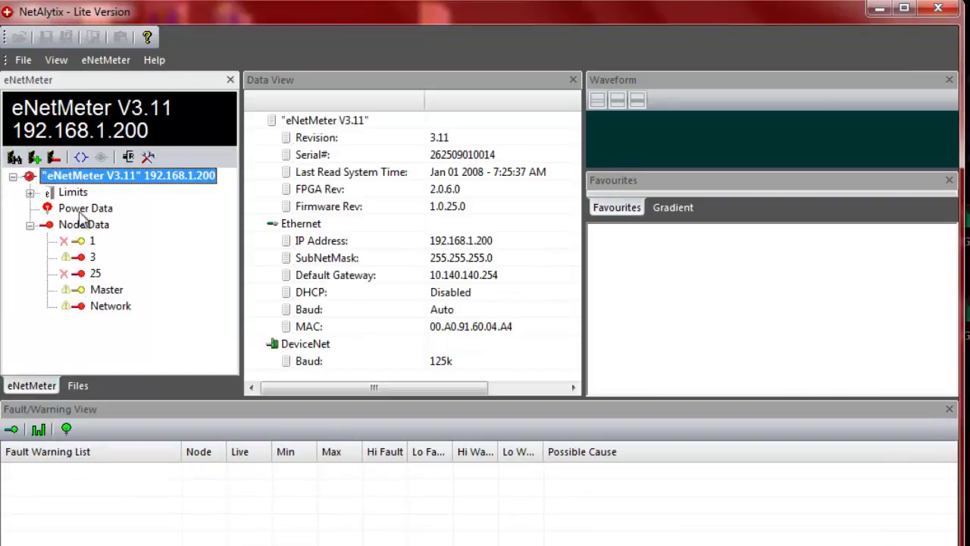
pyautogui.click(115, 64)
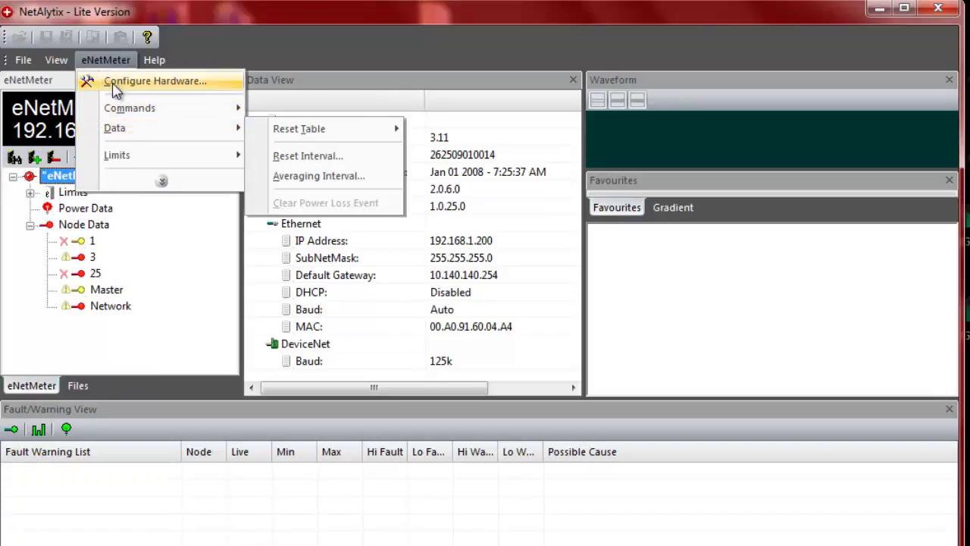
pyautogui.click(164, 249)
pyautogui.click(127, 156)
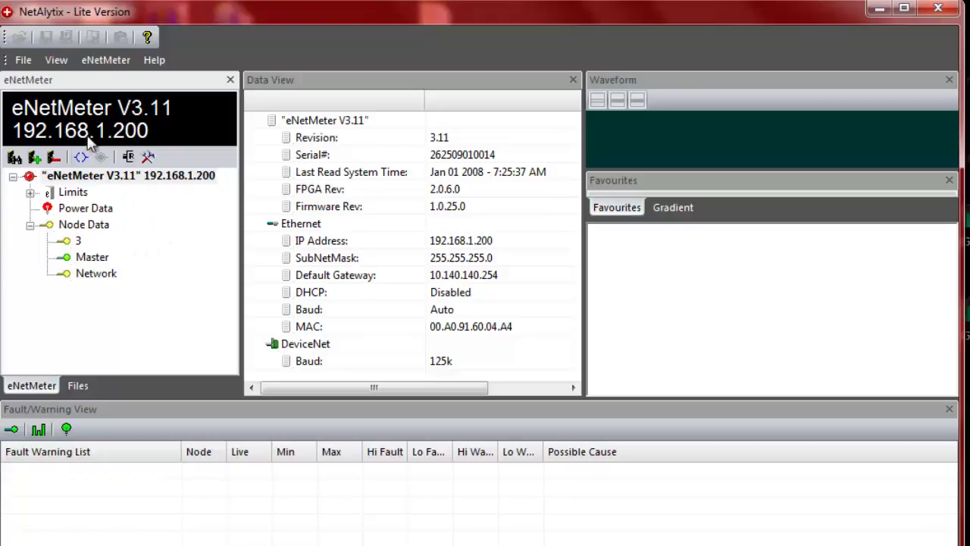
pyautogui.click(105, 60)
pyautogui.click(147, 82)
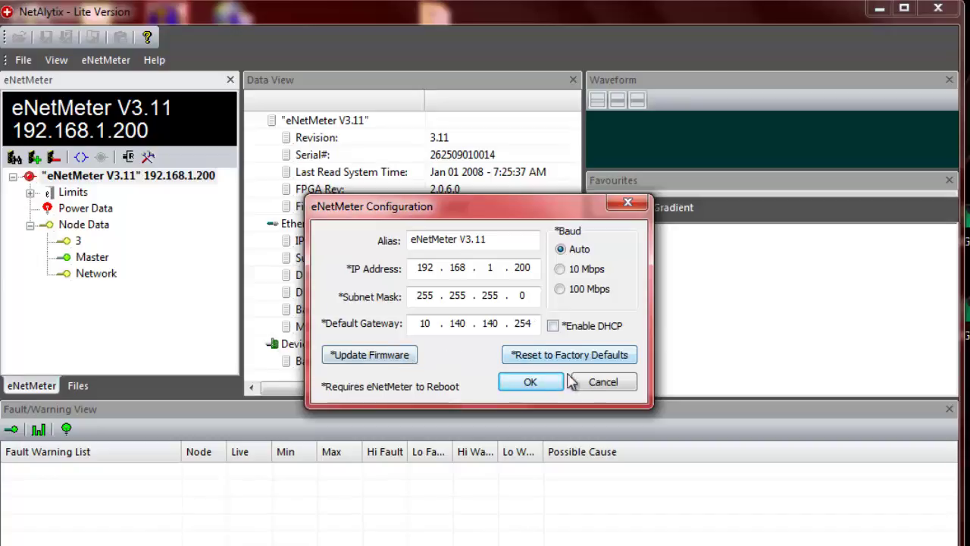
pyautogui.click(592, 383)
# - Choose eNetMeter > Limits > Disable Limits Edit
pyautogui.click(106, 60)
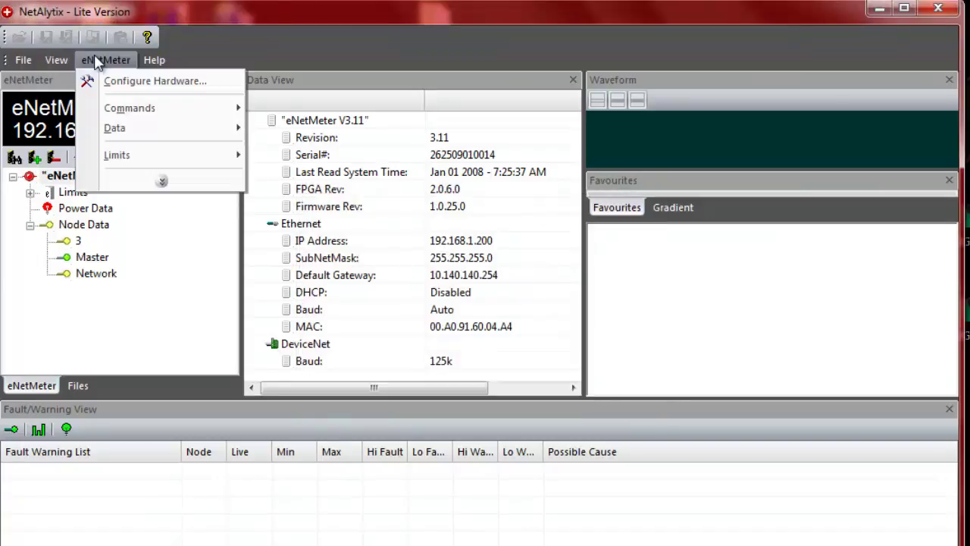
pyautogui.moveTo(129, 131)
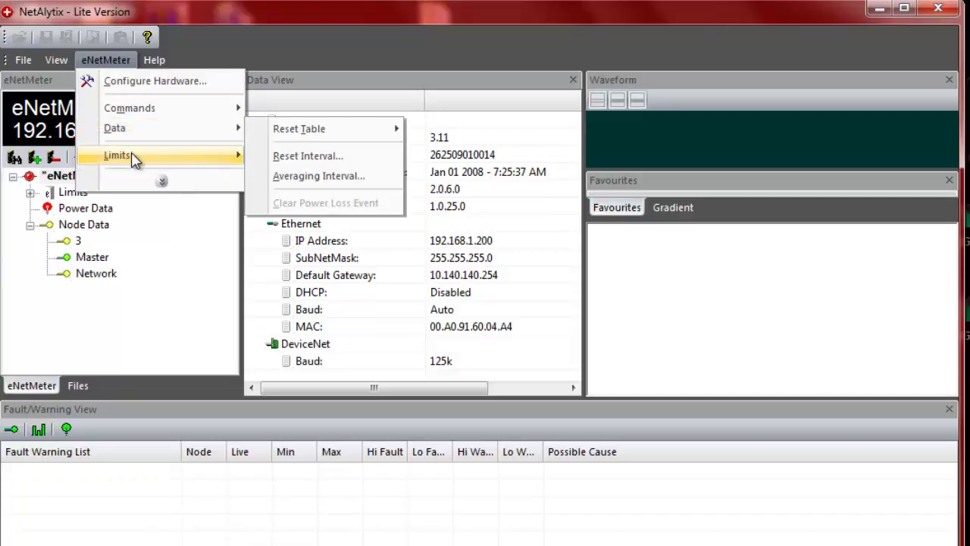
pyautogui.moveTo(134, 158)
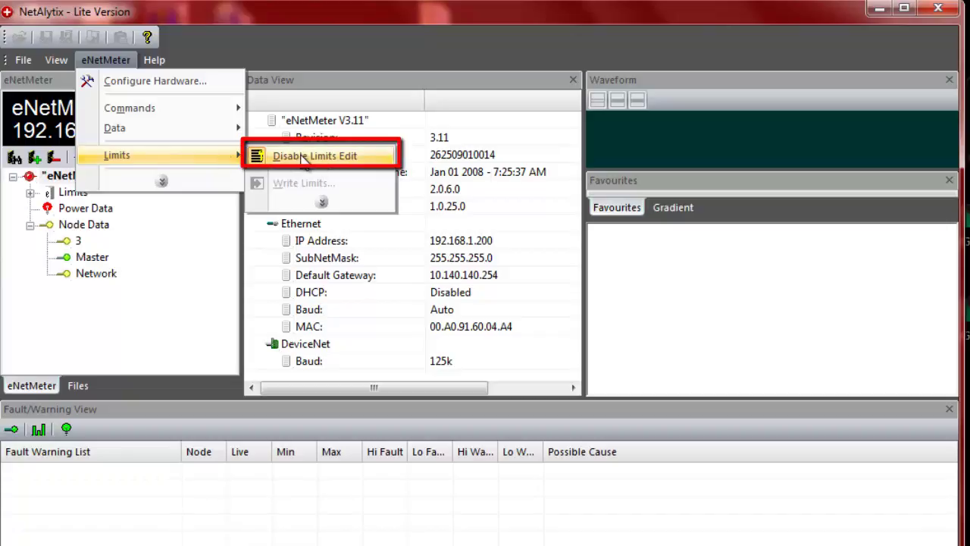
pyautogui.click(304, 161)
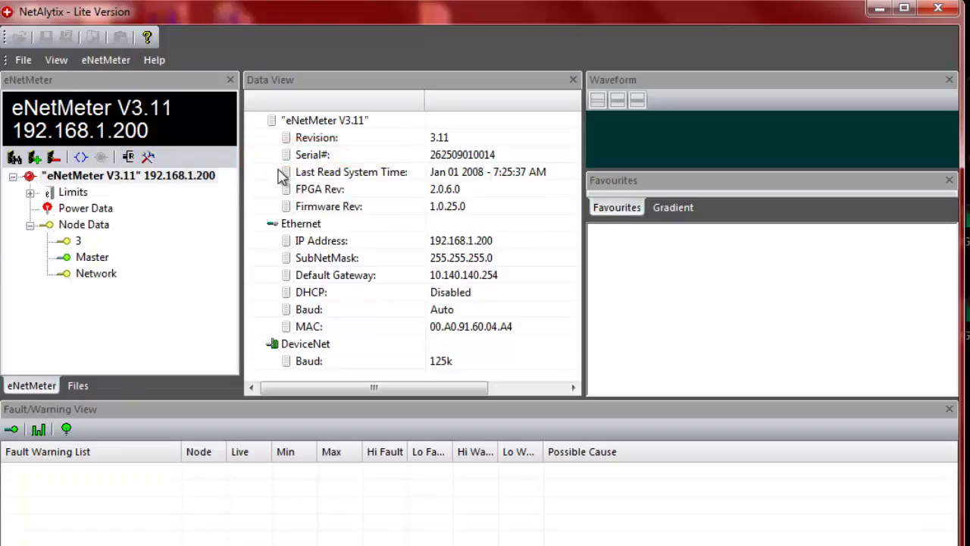
# - Show node 0's Dominant and Recessive limit thresholds in the Data View via Limits > Node
pyautogui.click(49, 195)
pyautogui.click(31, 193)
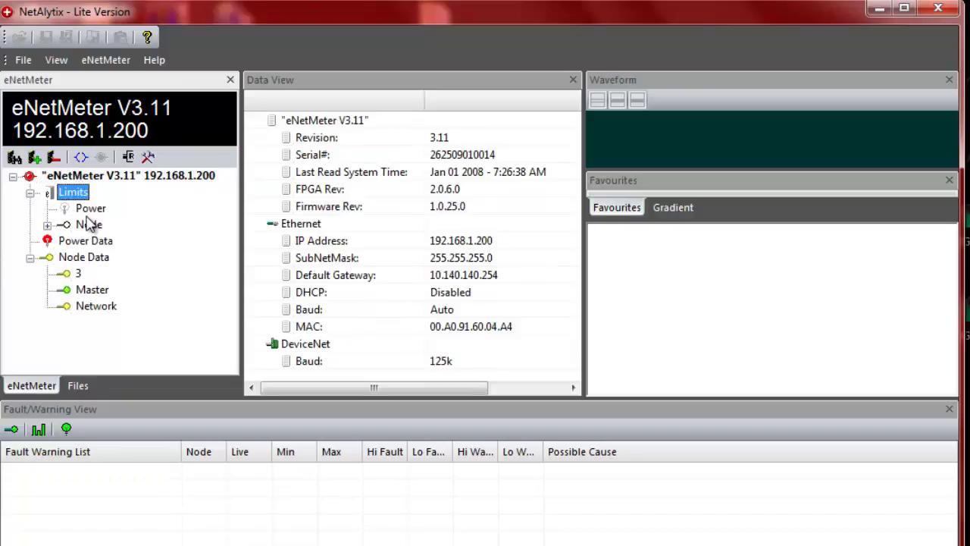
pyautogui.click(89, 225)
pyautogui.click(47, 225)
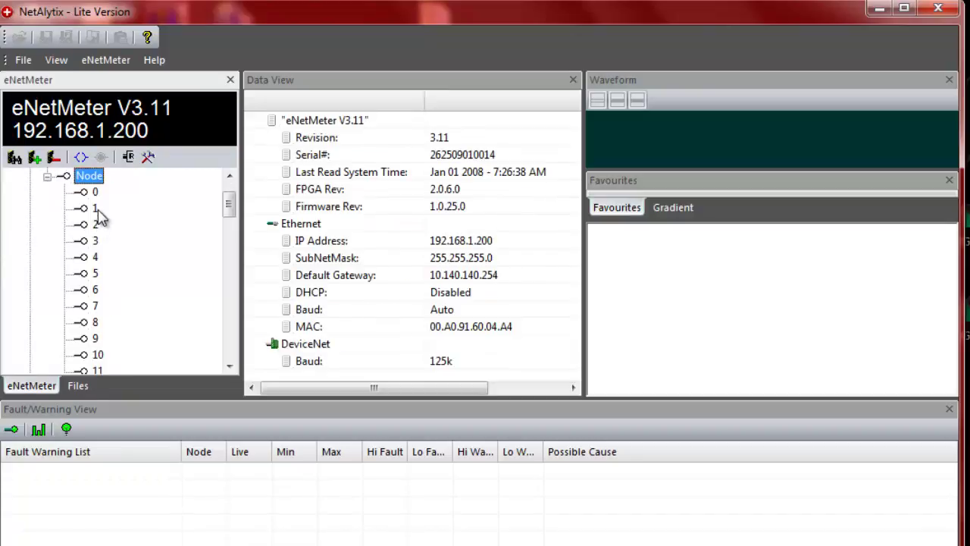
pyautogui.scroll(1, 108, 184)
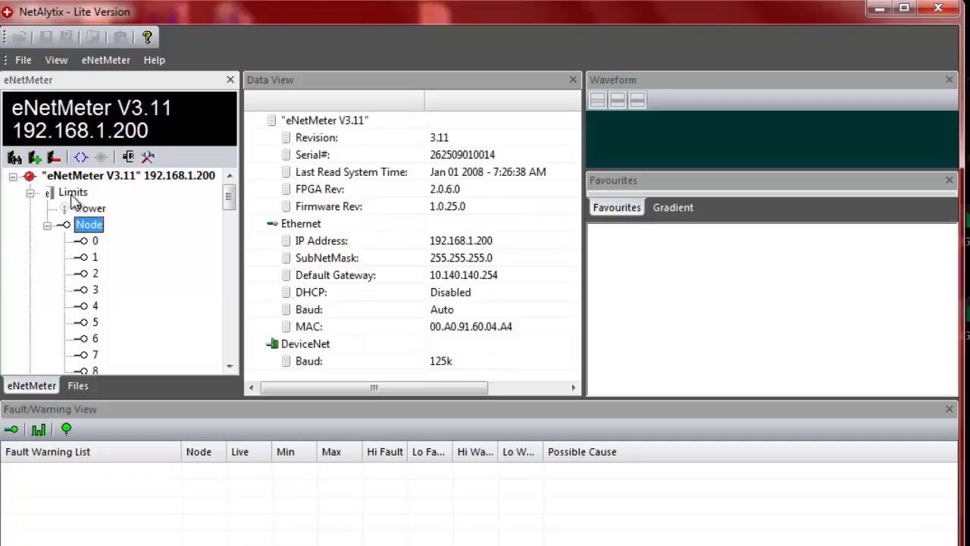
pyautogui.click(95, 241)
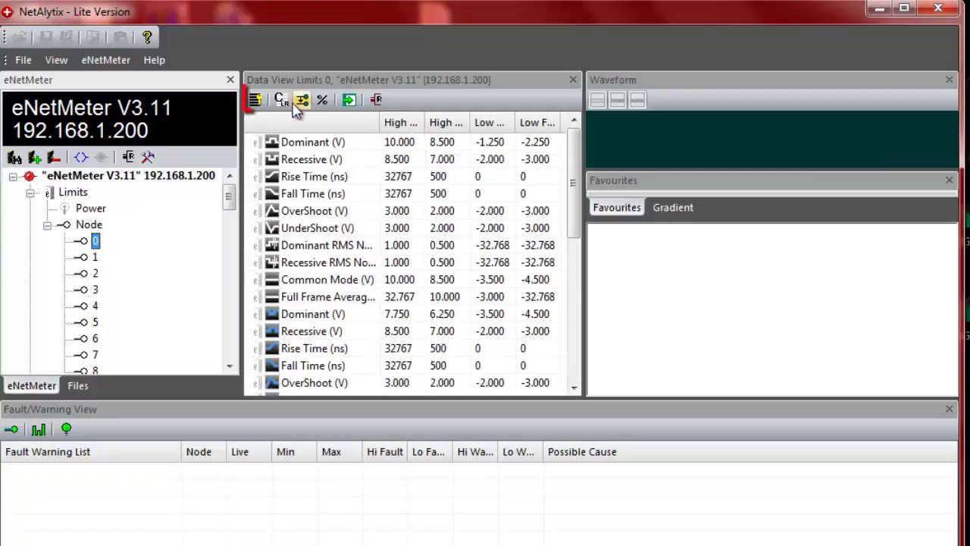
pyautogui.click(258, 105)
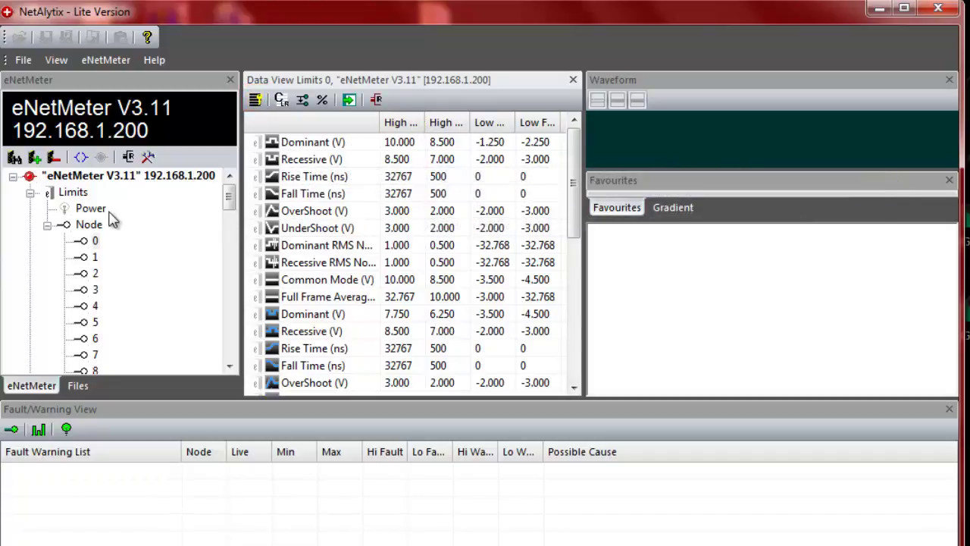
# - Collapse the Node limits list, minimize NetAlytix and bring the Logix Designer AOI project forward
pyautogui.doubleClick(59, 225)
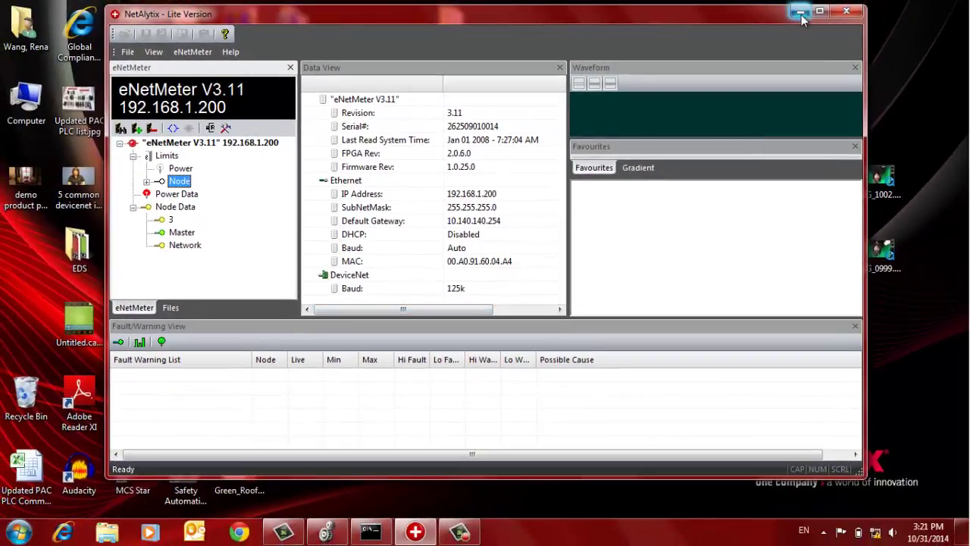
pyautogui.click(810, 10)
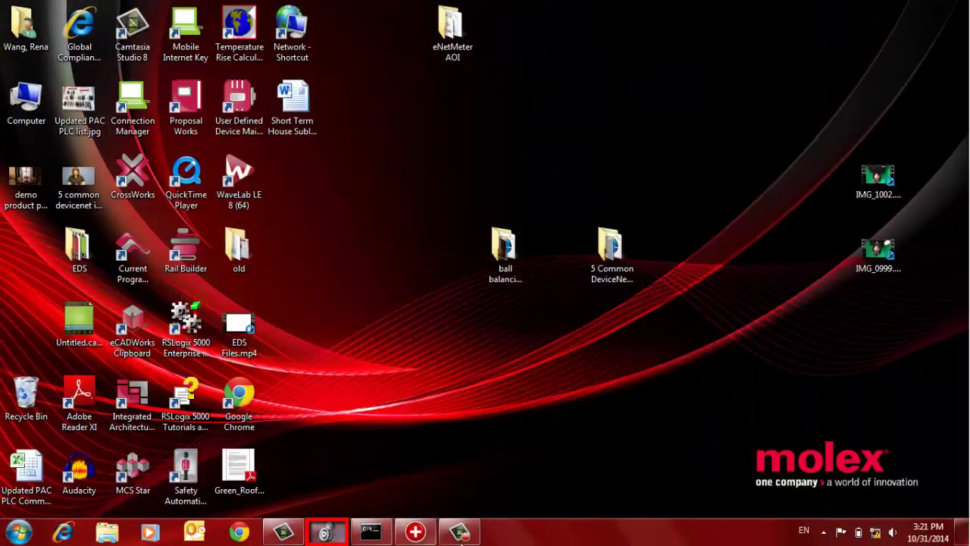
pyautogui.click(325, 532)
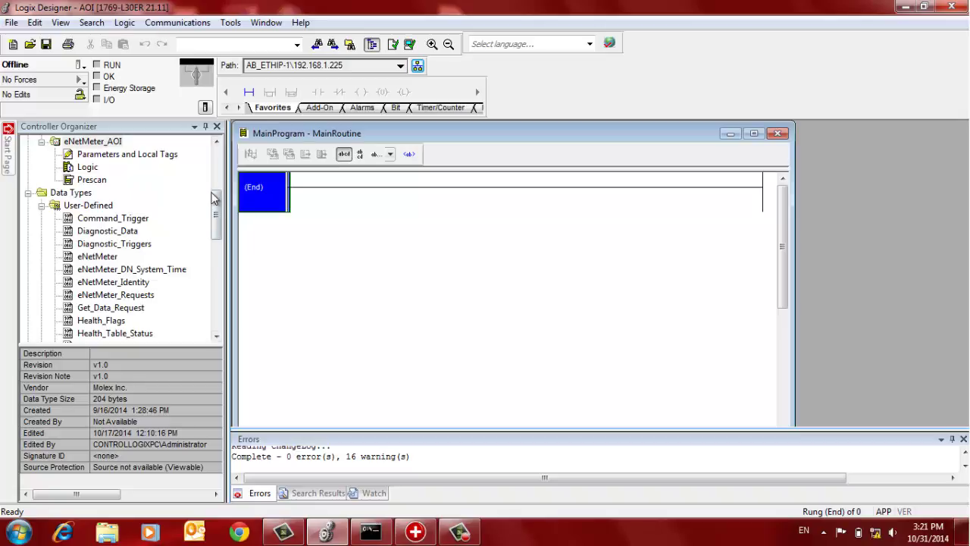
# - Import rungs from eNetMeter_AOI.L5X at MainRoutine's End rung
pyautogui.rightClick(256, 203)
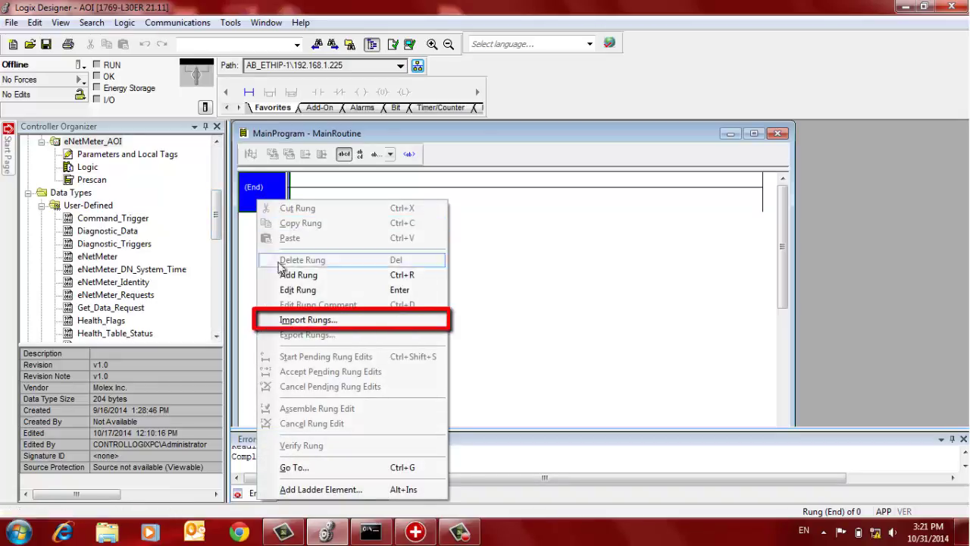
pyautogui.click(301, 320)
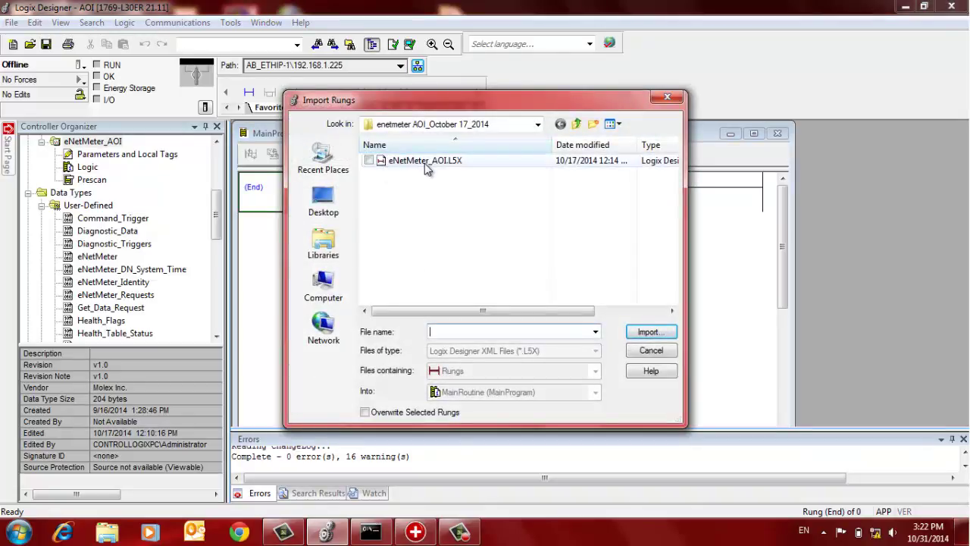
pyautogui.click(425, 163)
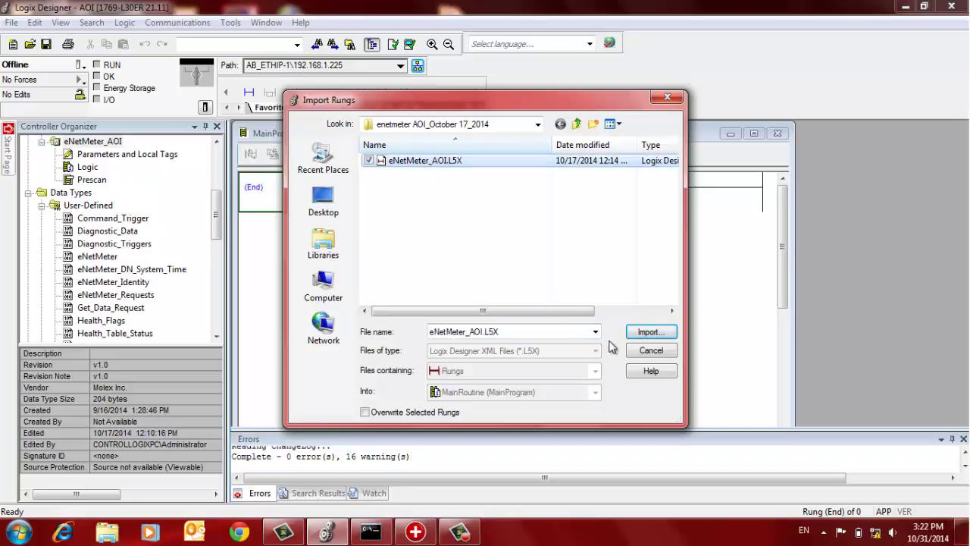
pyautogui.click(640, 333)
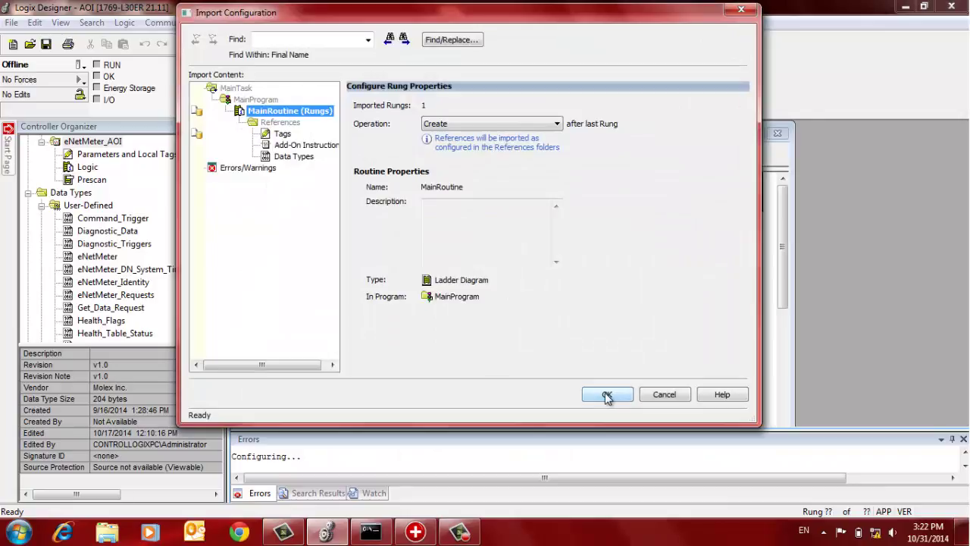
# - Accept the import configuration to create rung 0 with the eNetMeter_AOI instruction
pyautogui.click(607, 395)
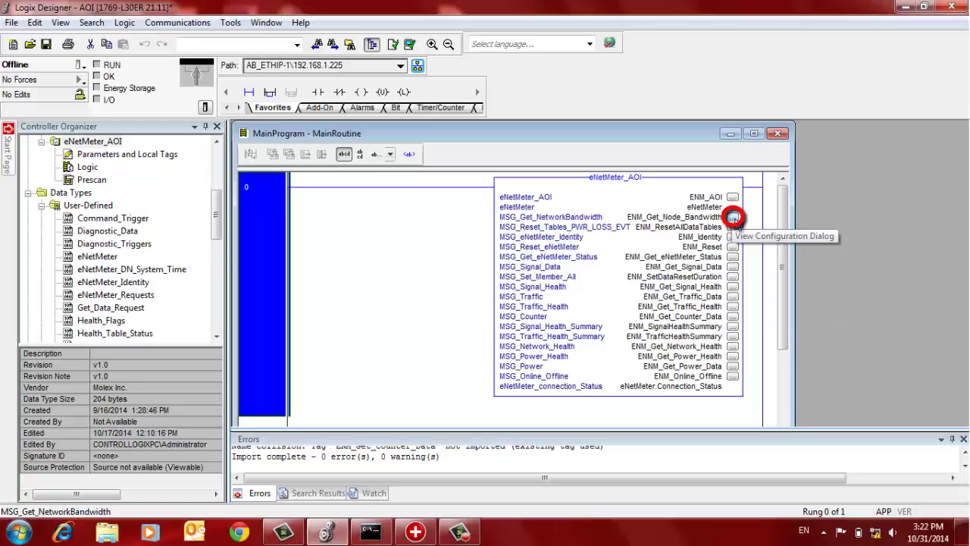
pyautogui.click(733, 217)
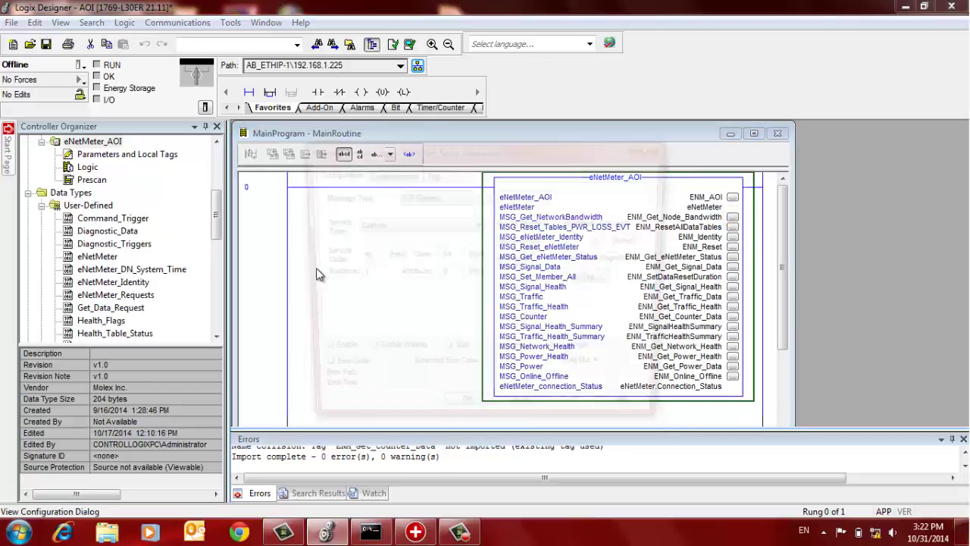
pyautogui.click(399, 173)
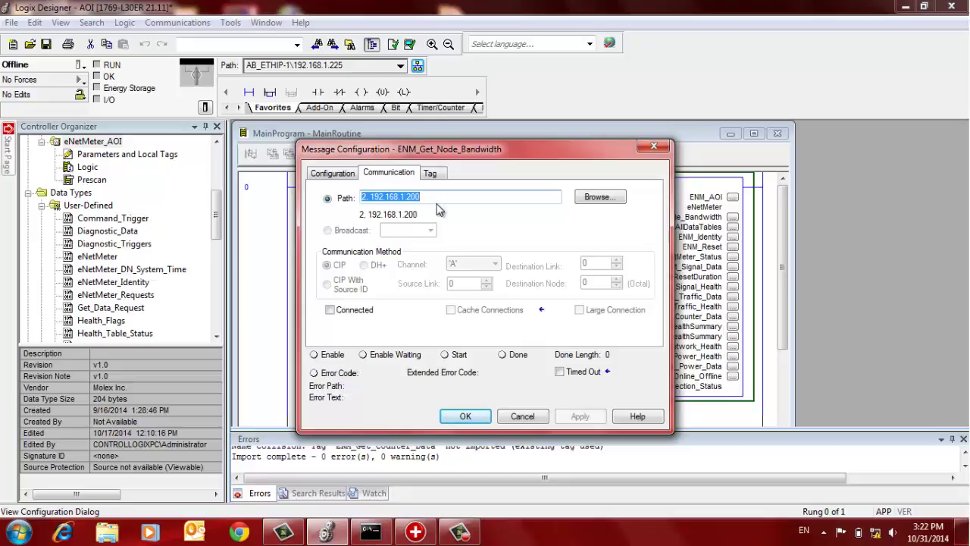
pyautogui.click(477, 414)
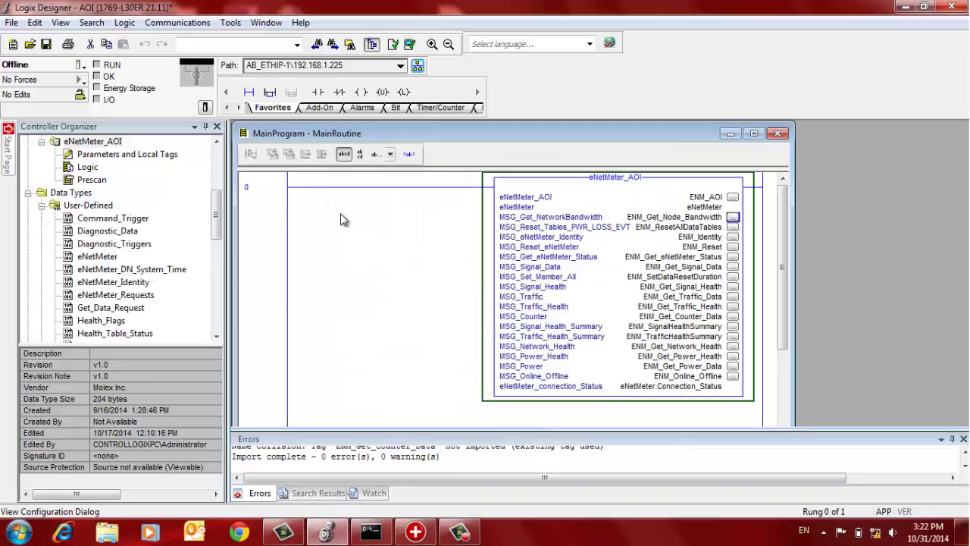
# - Download the AOI project to the CompactLogix controller from the Offline dropdown
pyautogui.click(86, 66)
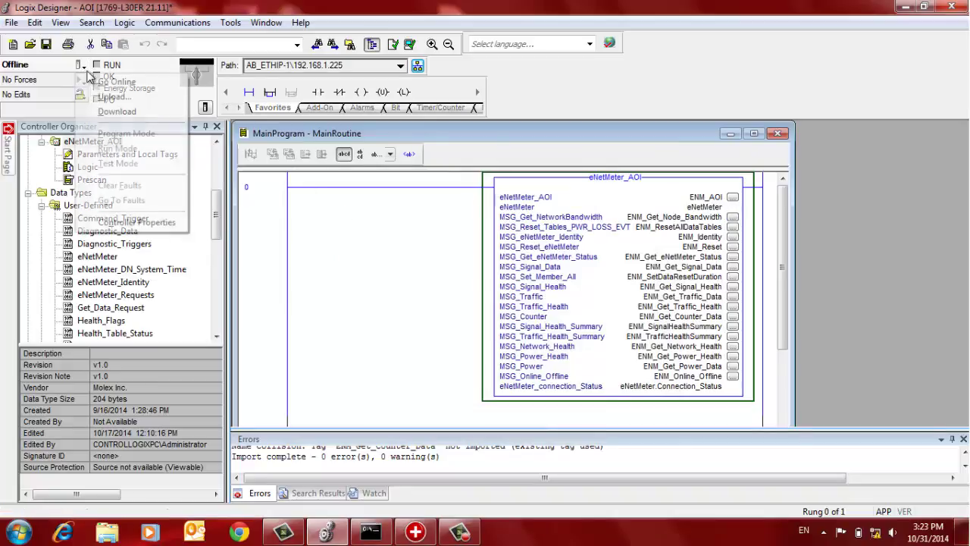
pyautogui.click(125, 112)
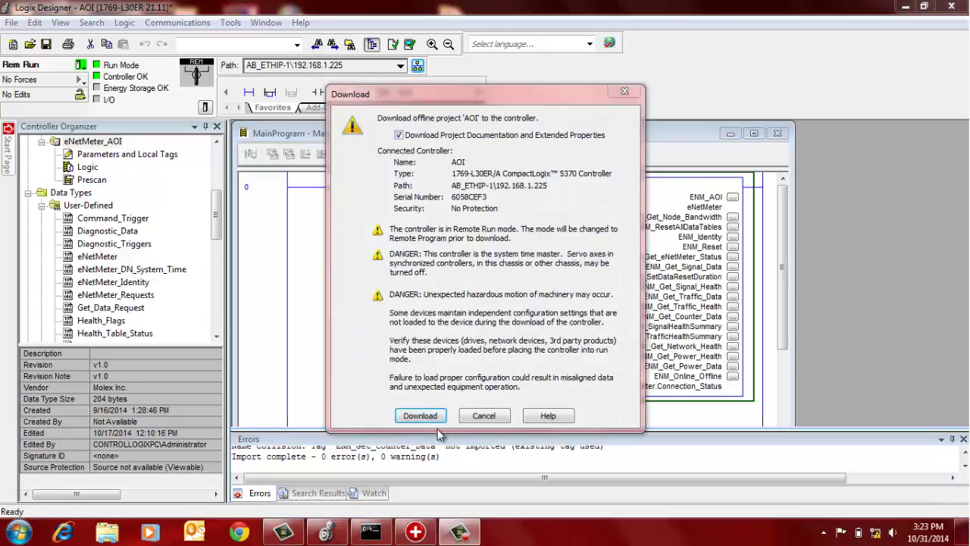
pyautogui.click(421, 414)
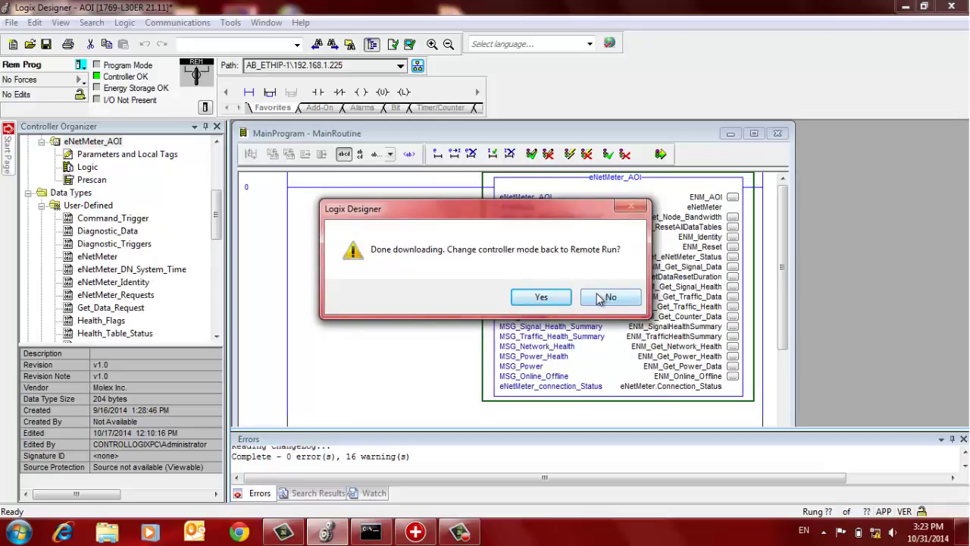
# - Return the controller to Remote Run and confirm eNetMeter.Connection_Status reads 1
pyautogui.click(541, 298)
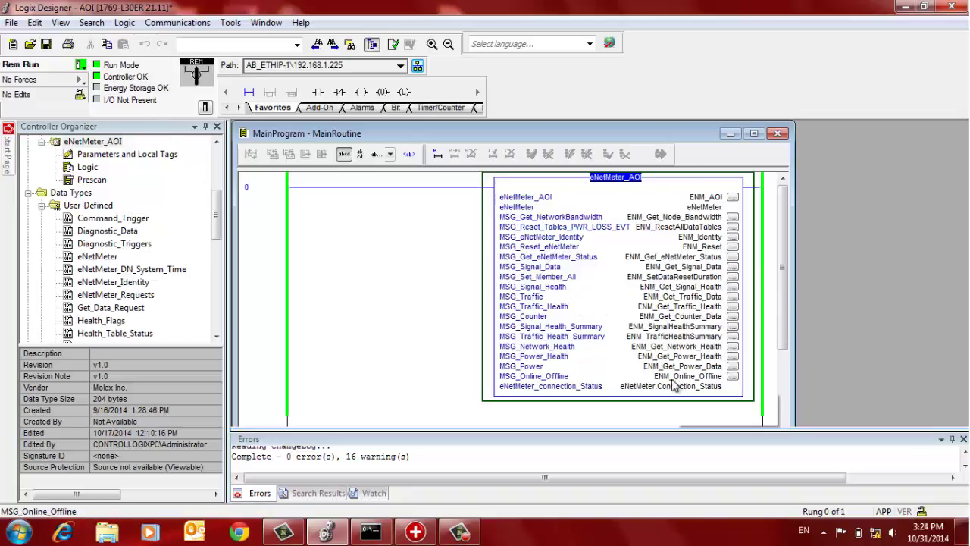
pyautogui.moveTo(655, 390)
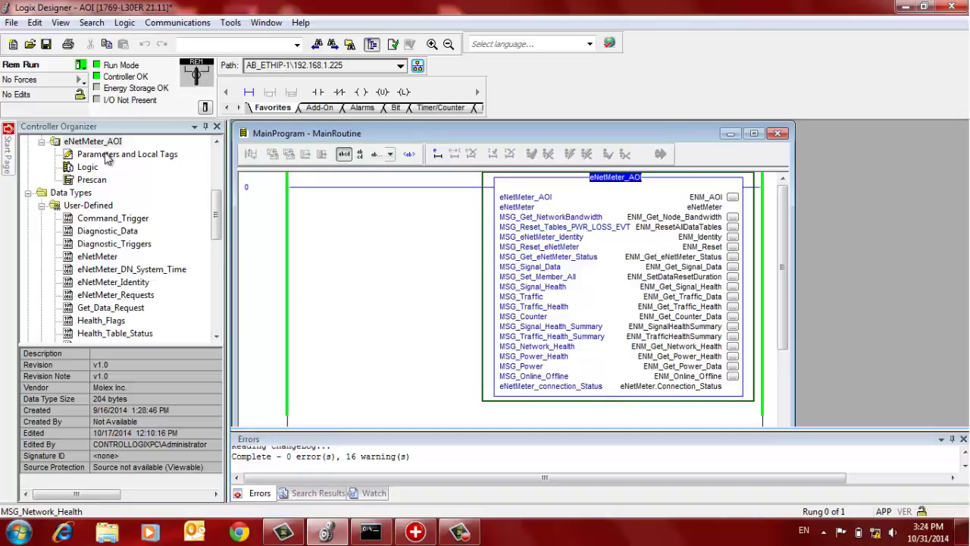
# - Open Controller Tags, expand eNetMeter.Diagnostic_Update and widen the Name column
pyautogui.click(216, 159)
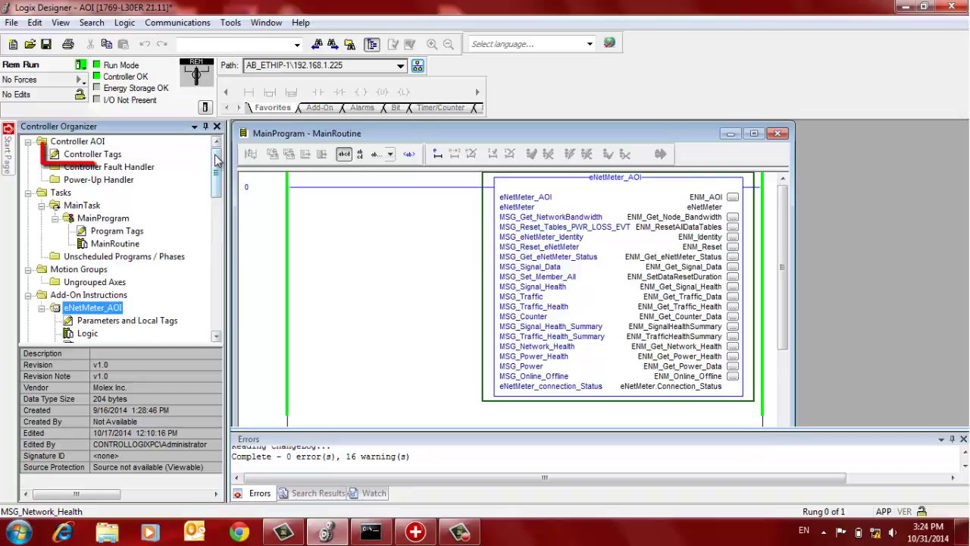
pyautogui.doubleClick(106, 154)
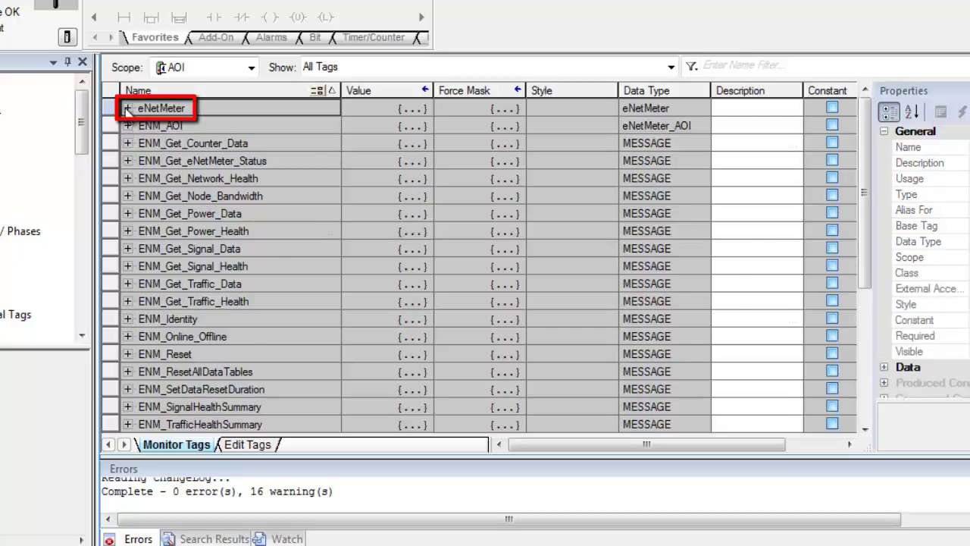
pyautogui.click(128, 109)
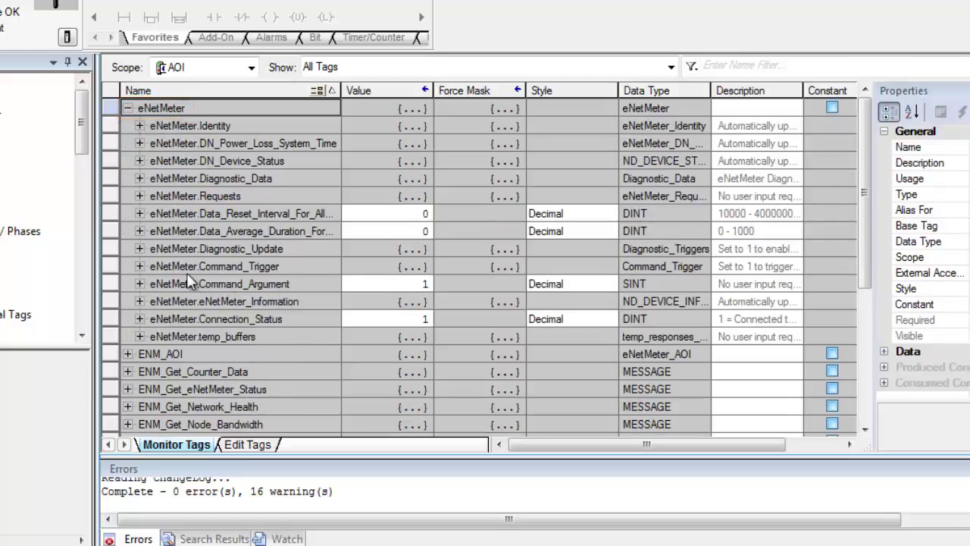
pyautogui.click(138, 249)
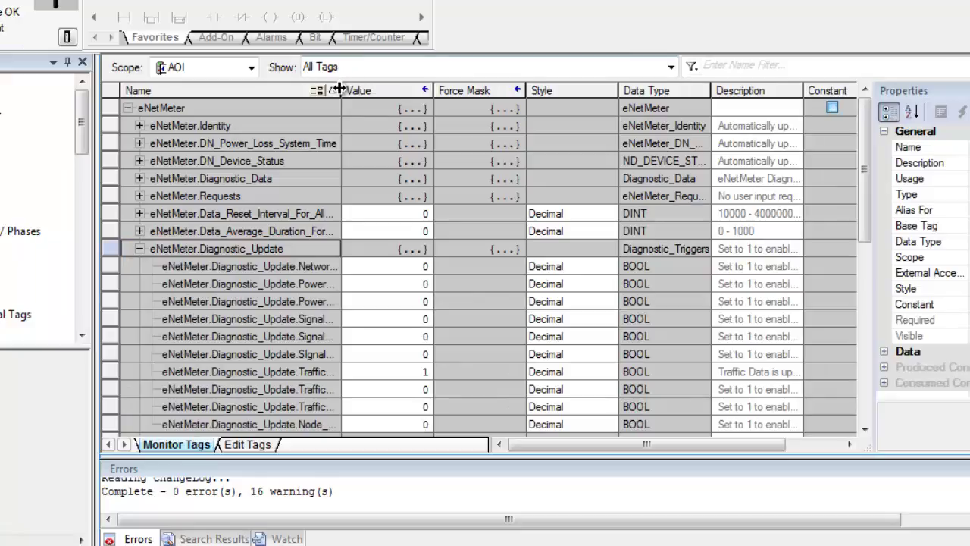
pyautogui.moveTo(342, 88); pyautogui.dragTo(405, 88)
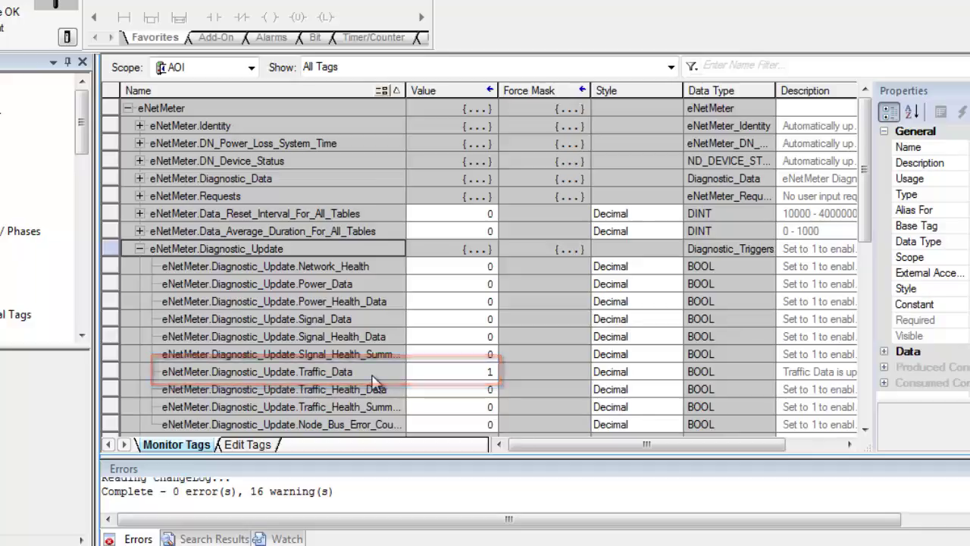
# - Set Diagnostic_Update.Traffic_Data to 1
pyautogui.click(485, 371)
pyautogui.write('1')
pyautogui.press('Return')
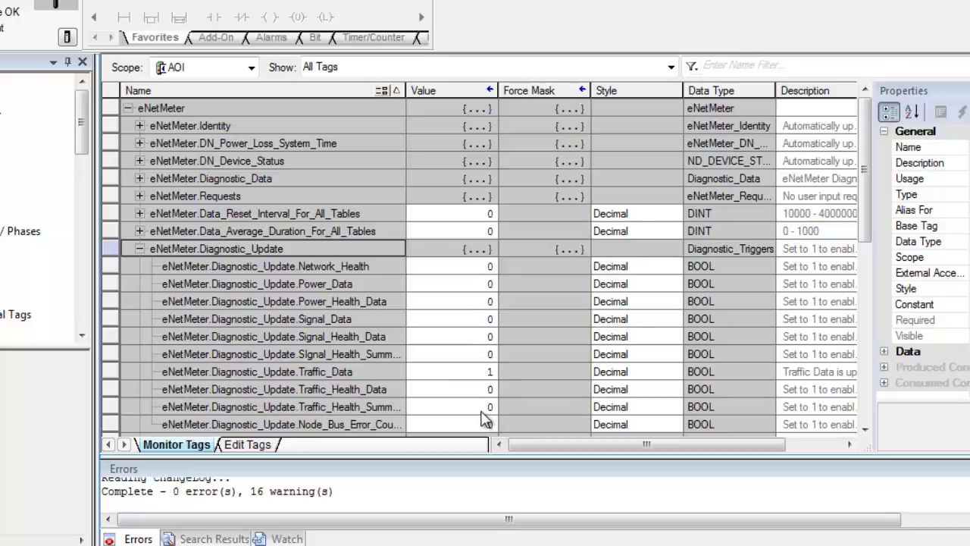
pyautogui.scroll(-1, 485, 419)
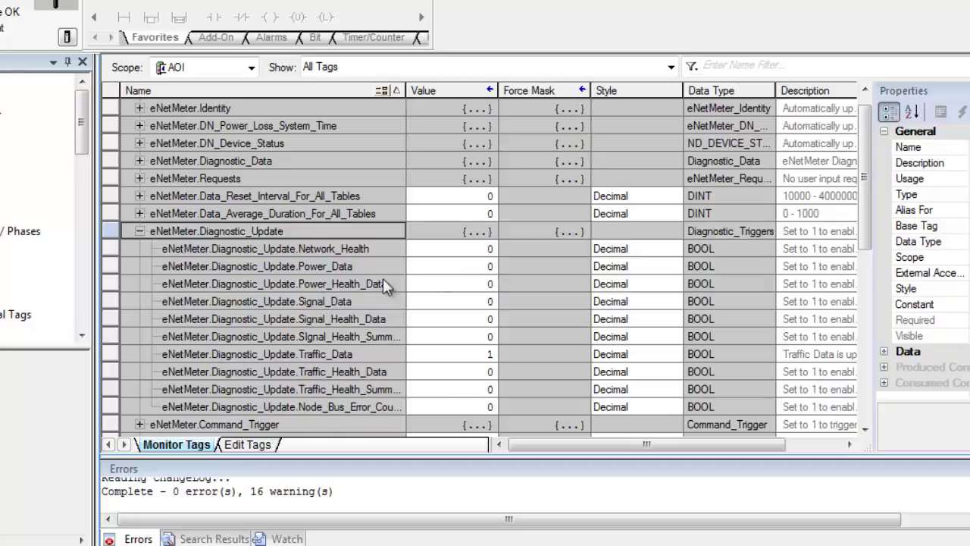
# - Set Diagnostic_Update.Power_Data and Diagnostic_Update.Signal_Data to 1 in Monitor Tags
pyautogui.click(489, 267)
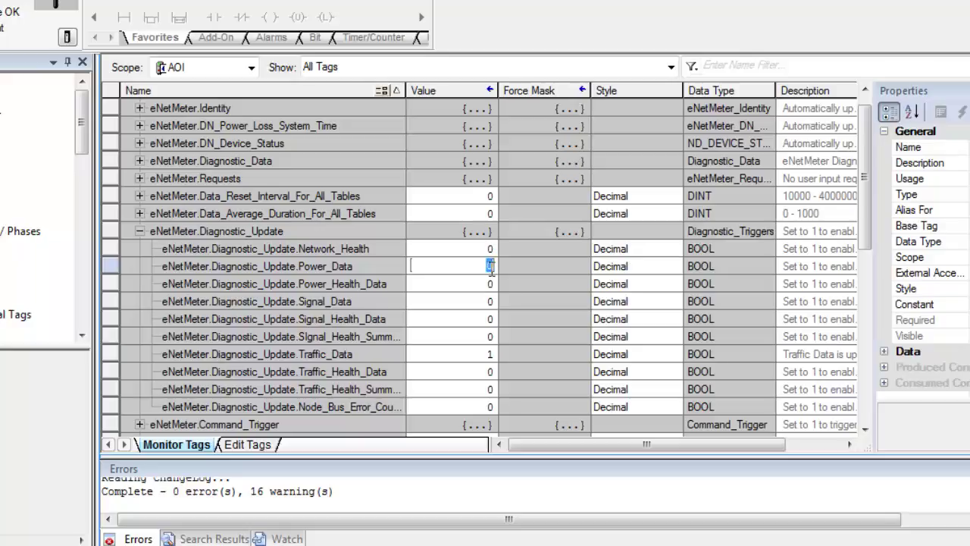
pyautogui.write('1')
pyautogui.press('Return')
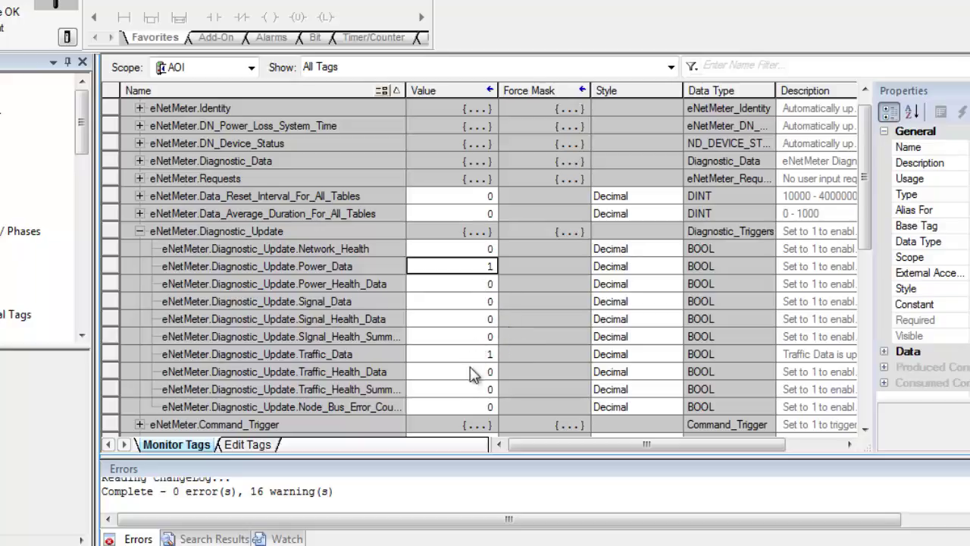
pyautogui.doubleClick(487, 301)
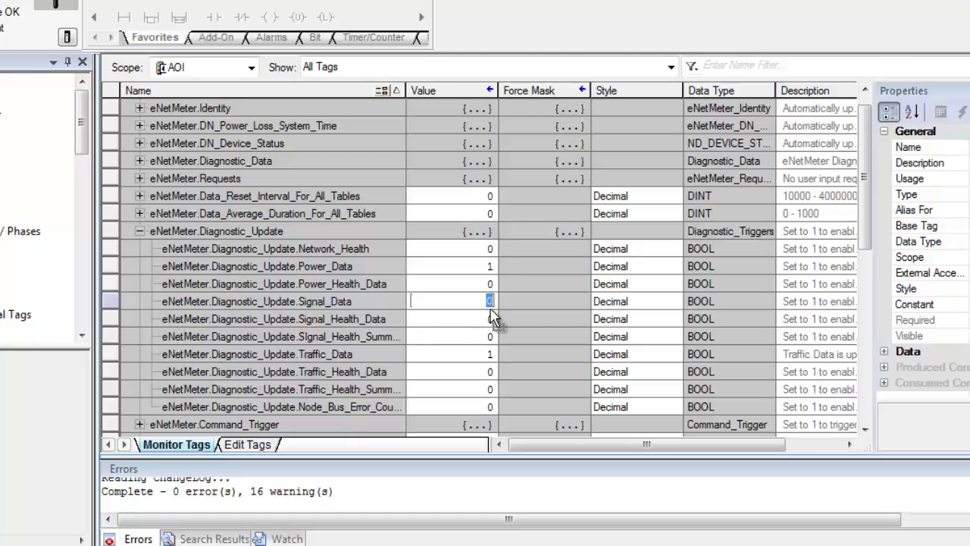
pyautogui.write('1')
pyautogui.press('Return')
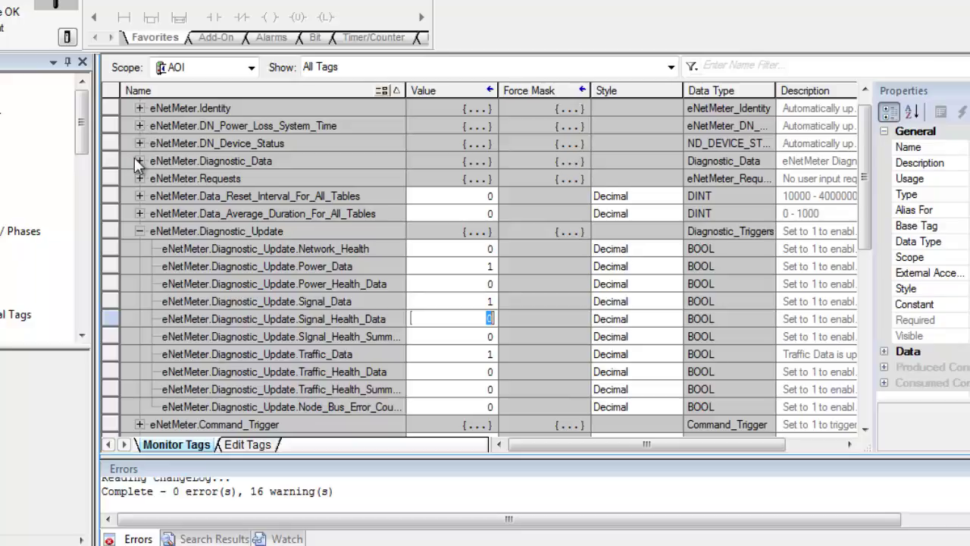
# - Expand Diagnostic_Data, Power_Data and Power_V, resizing the Name and Value columns to read the voltages
pyautogui.click(143, 161)
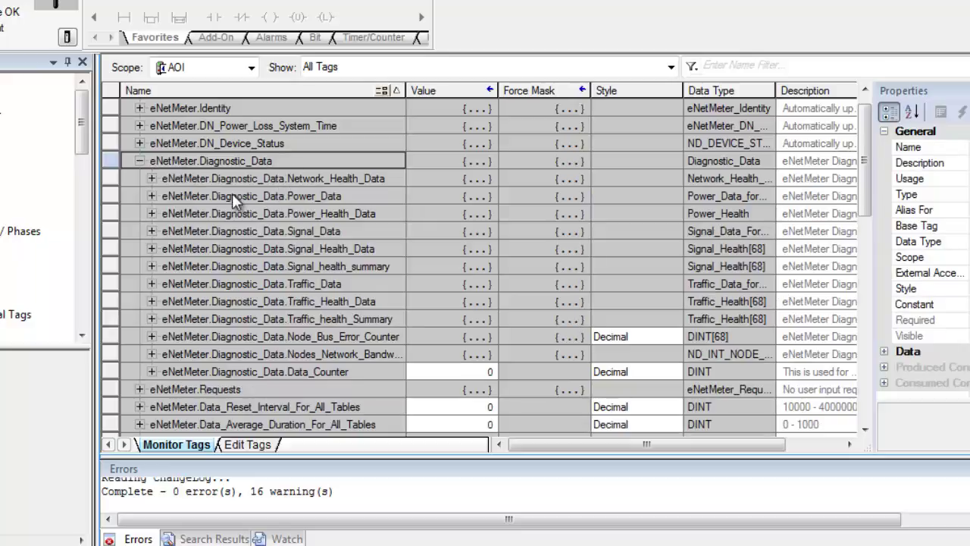
pyautogui.click(151, 195)
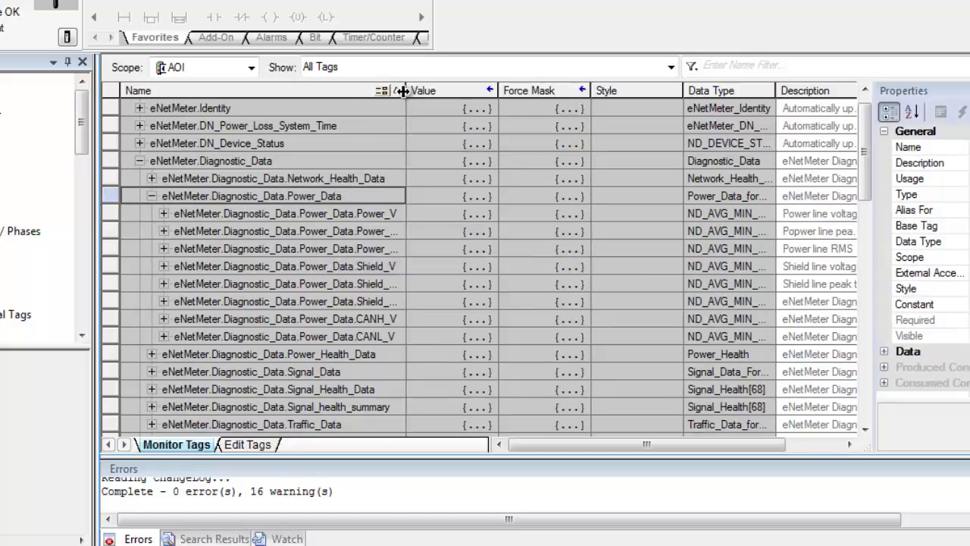
pyautogui.moveTo(405, 91); pyautogui.dragTo(501, 108)
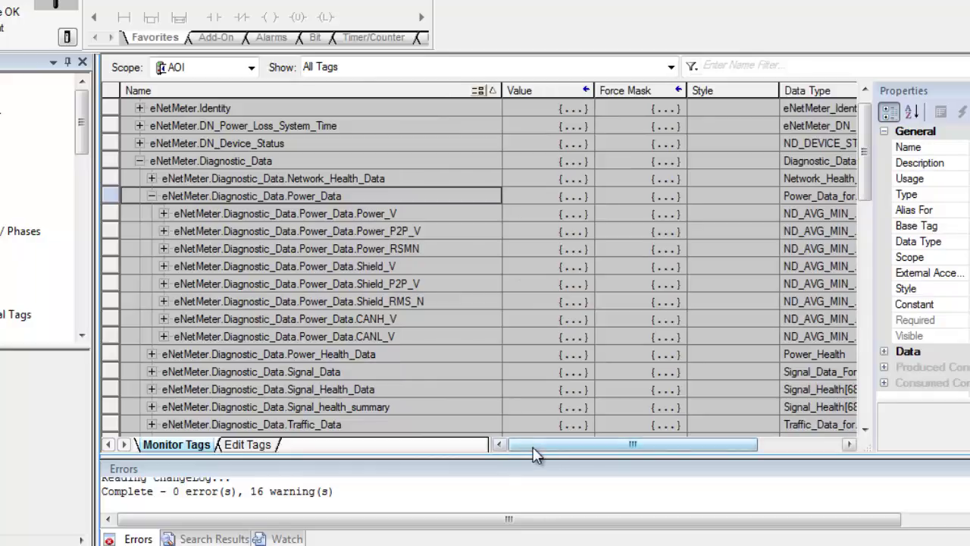
pyautogui.moveTo(554, 446); pyautogui.dragTo(567, 446)
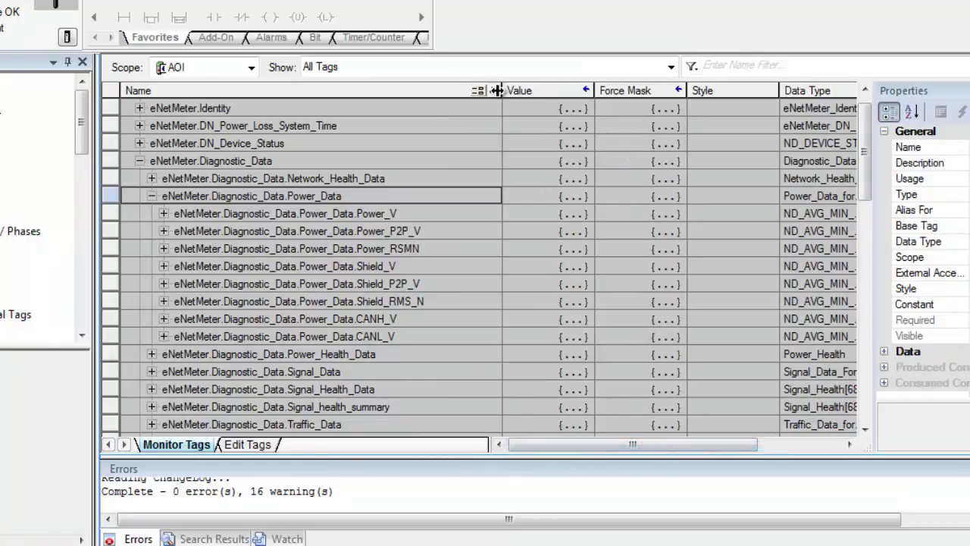
pyautogui.moveTo(500, 90); pyautogui.dragTo(446, 90)
pyautogui.moveTo(538, 90); pyautogui.dragTo(593, 90)
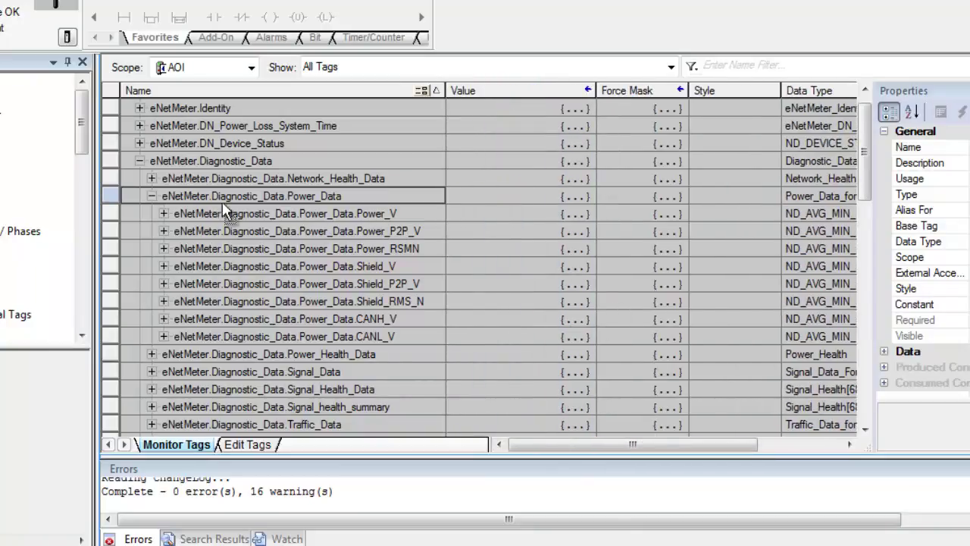
pyautogui.click(160, 212)
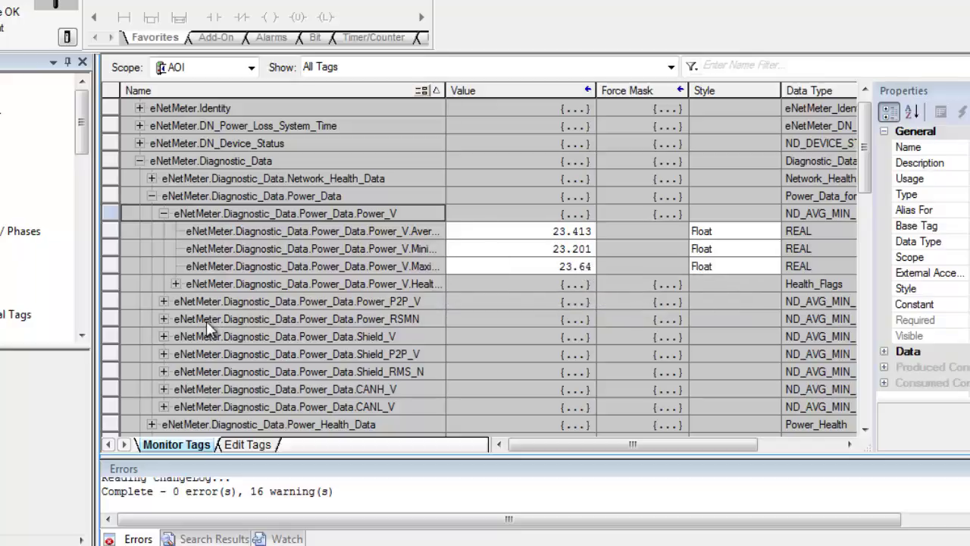
# - Expand Power_Data.Shield_V to show its live average, minimum and maximum readings
pyautogui.click(163, 336)
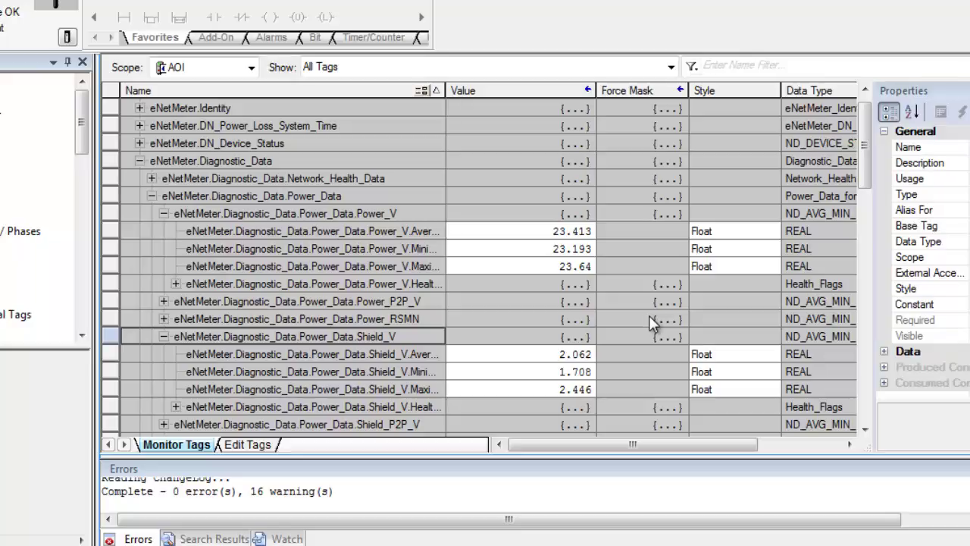
# - Collapse the Power_V, Power_Data and Diagnostic_Data groups
pyautogui.click(163, 213)
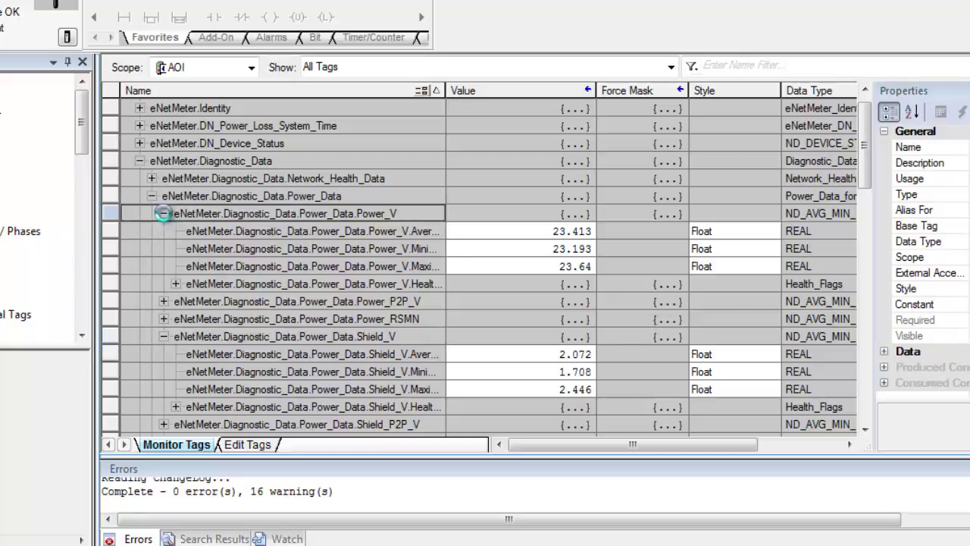
pyautogui.click(152, 196)
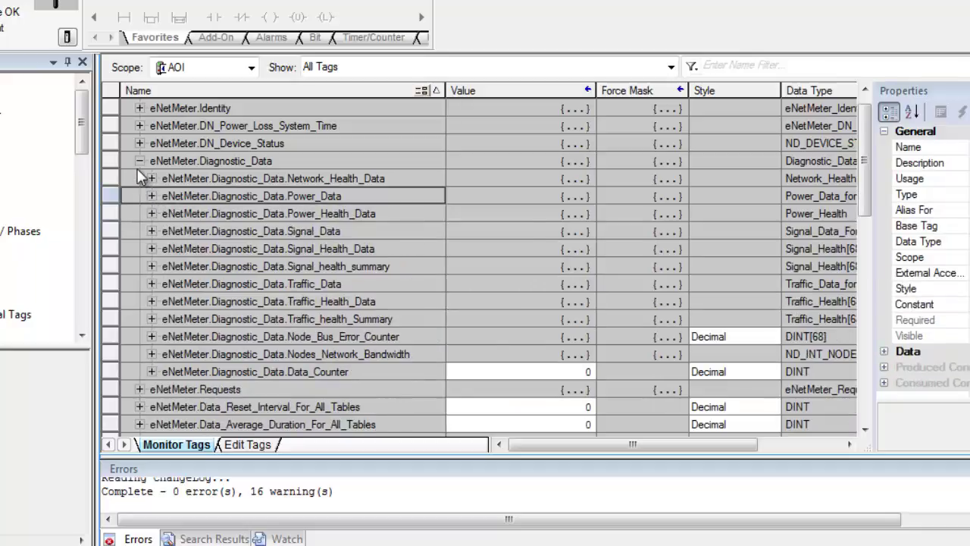
pyautogui.click(139, 162)
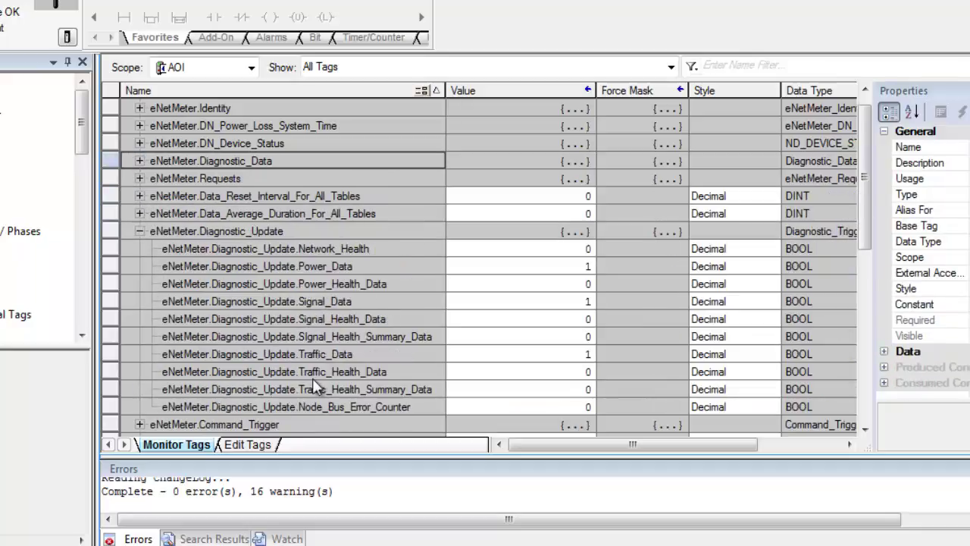
# - Expand eNetMeter.Command_Trigger and widen the Name column to show full tag names
pyautogui.scroll(-4, 219, 328)
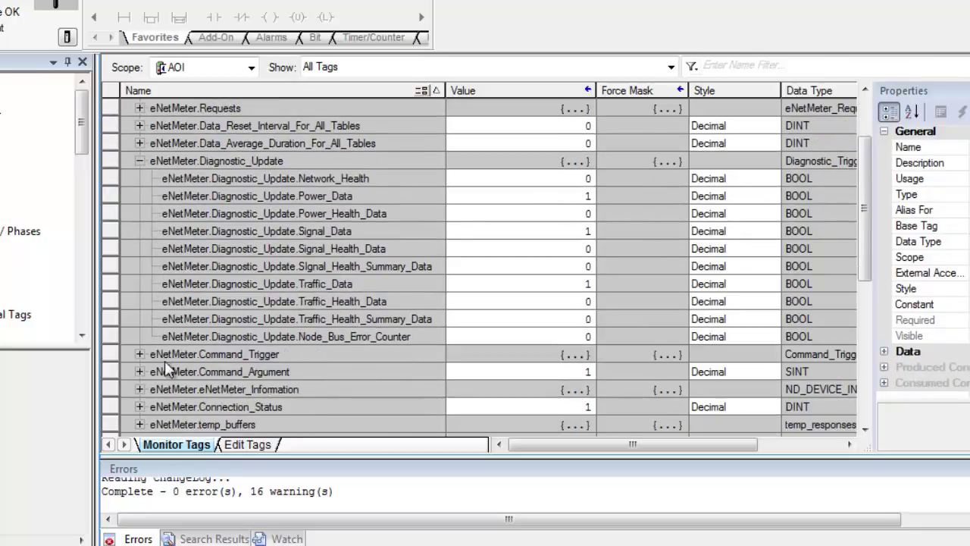
pyautogui.click(138, 354)
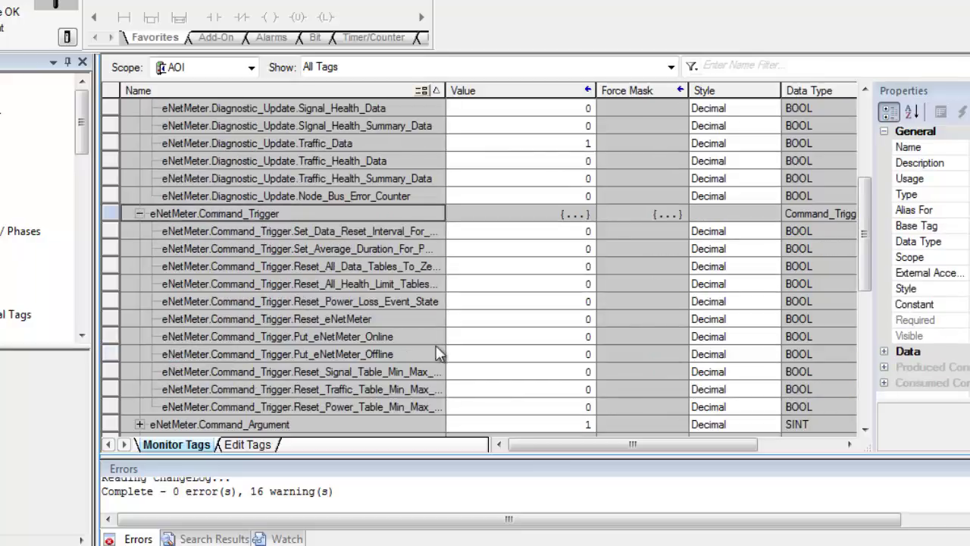
pyautogui.moveTo(445, 90); pyautogui.dragTo(604, 91)
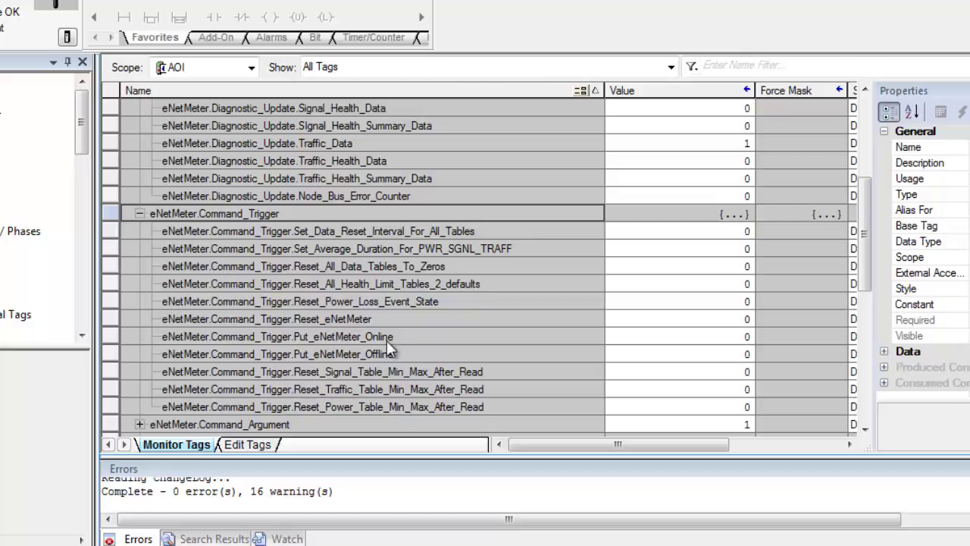